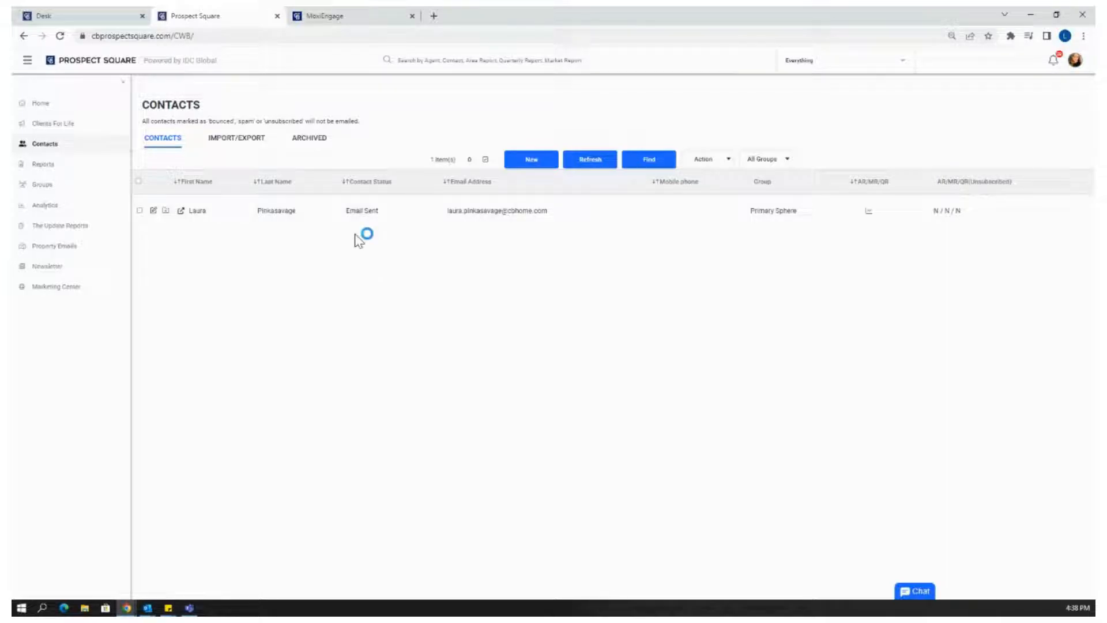
Open the Import/Export options on the Contacts page
{"action": "left_click", "coordinate": [241, 144]}
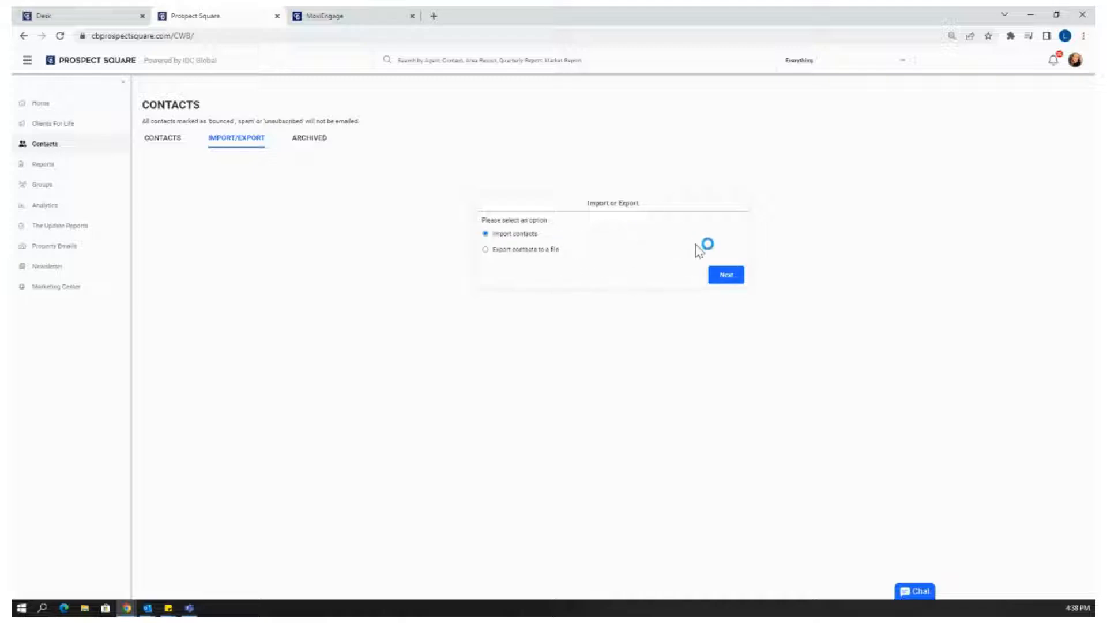
Keep 'Import contacts' selected and advance to the File Type step
{"action": "left_click", "coordinate": [725, 276]}
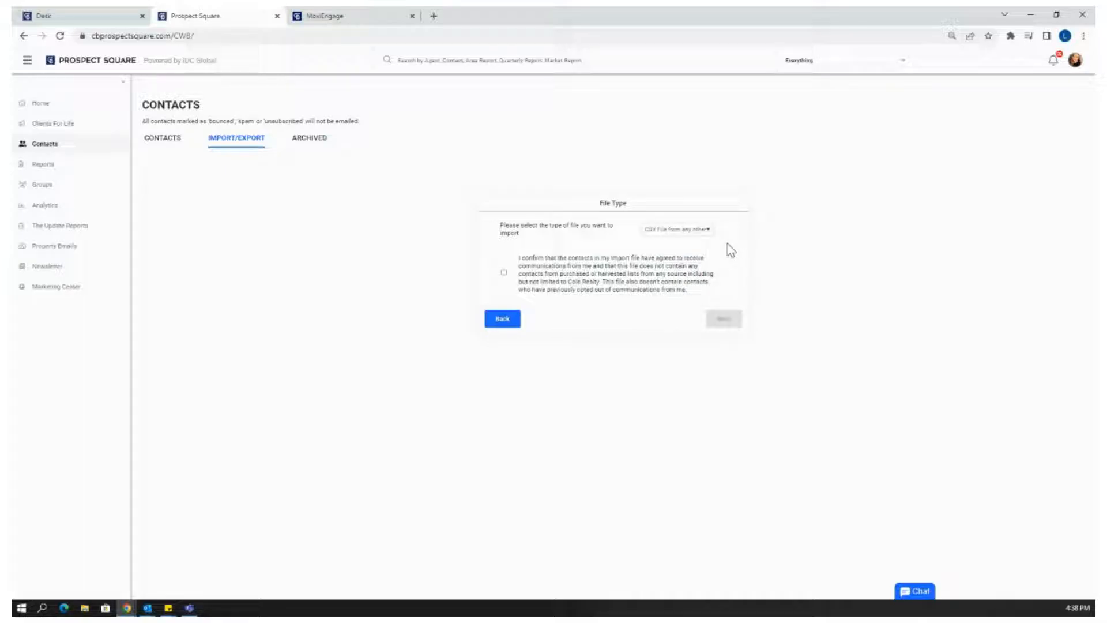
Keep 'CSV File from any other source' as the file type, accept the contact-consent statement, and continue
{"action": "left_click", "coordinate": [692, 237]}
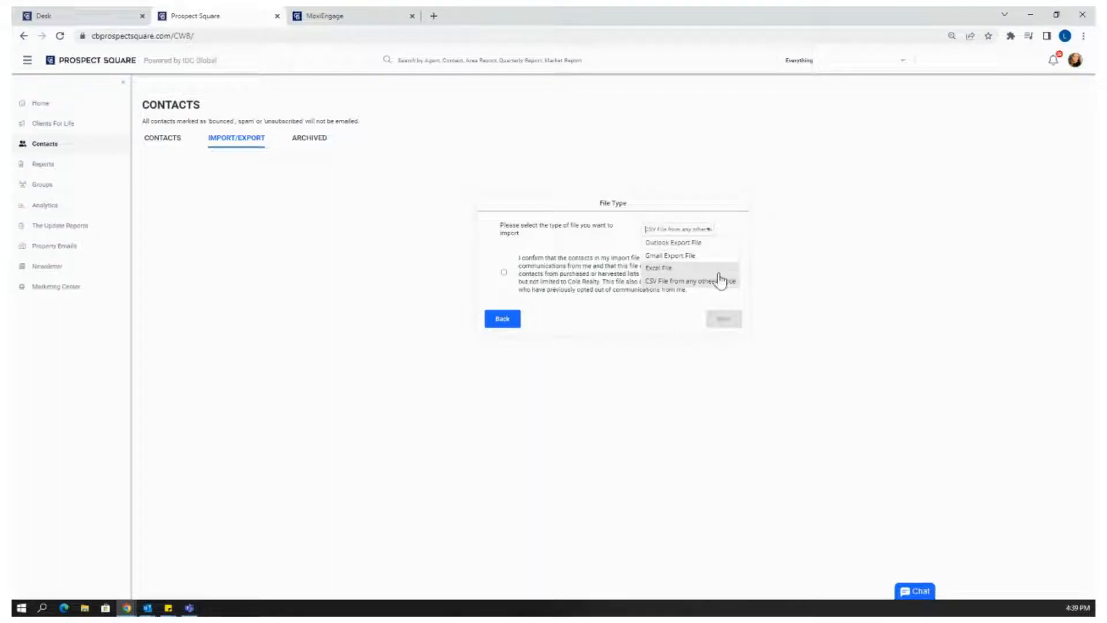
{"action": "left_click", "coordinate": [711, 282]}
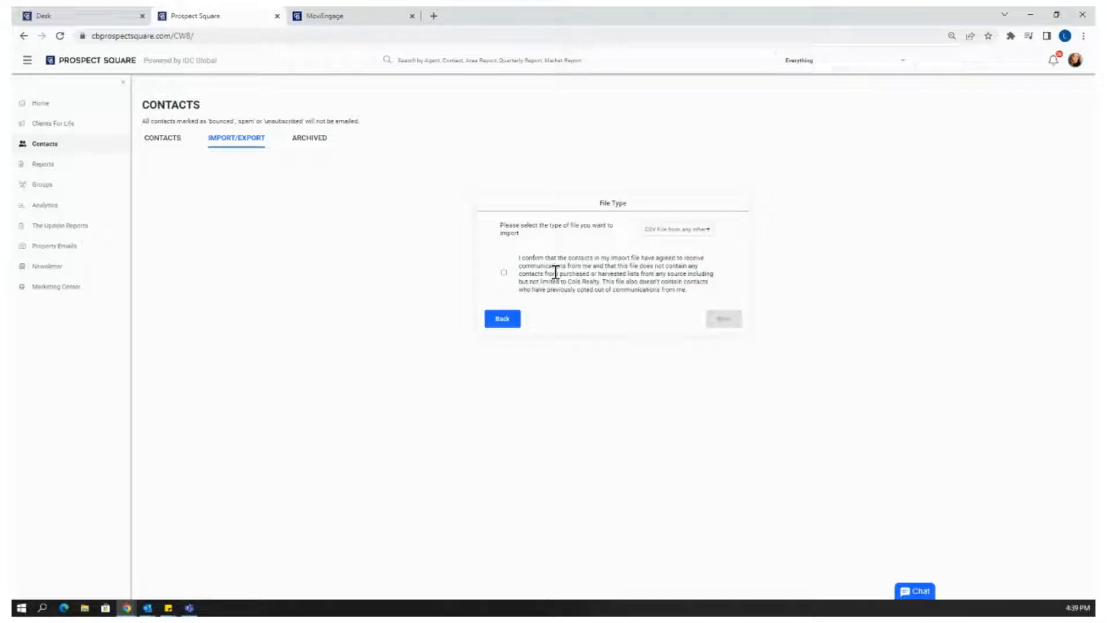
{"action": "left_click", "coordinate": [504, 274]}
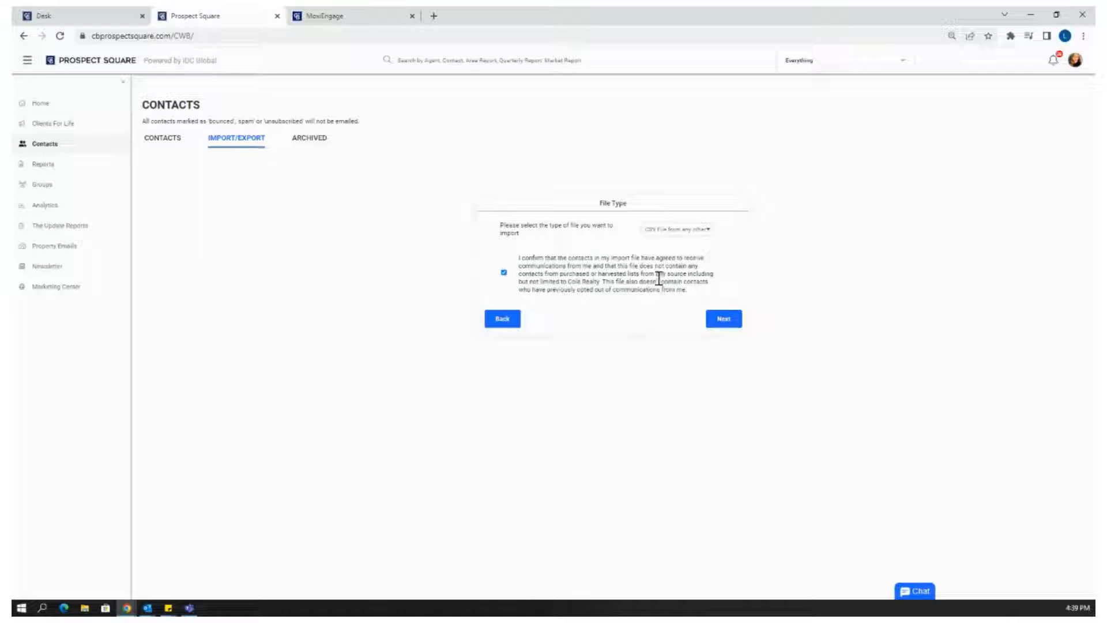
{"action": "left_click", "coordinate": [725, 326]}
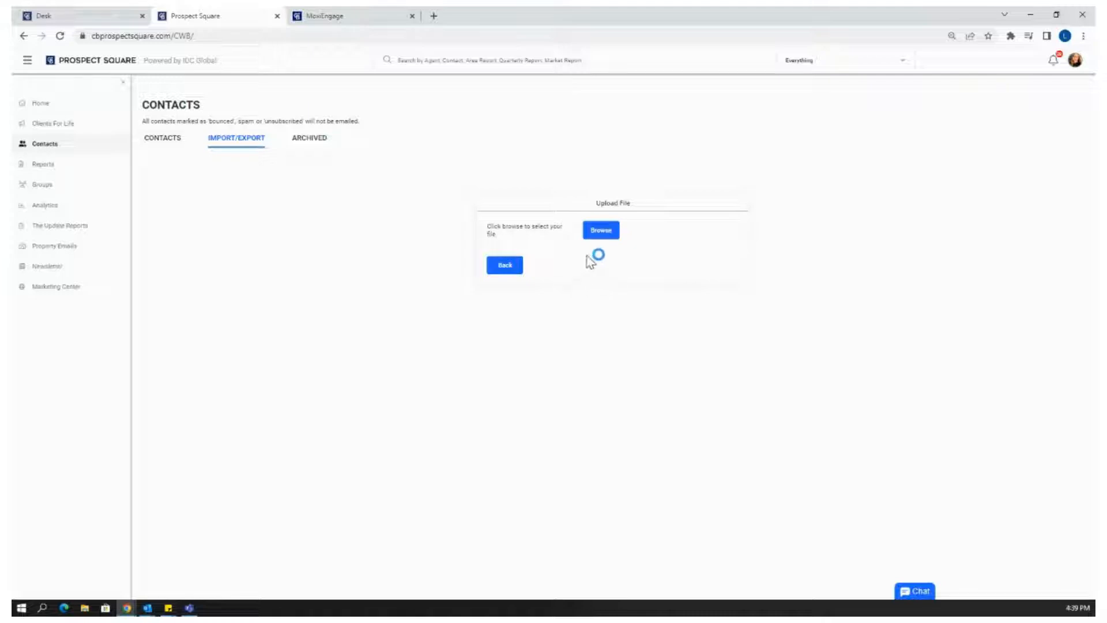
Upload 'MoxiEngage people 10-07-2022.csv' from the Downloads folder
{"action": "left_click", "coordinate": [608, 240]}
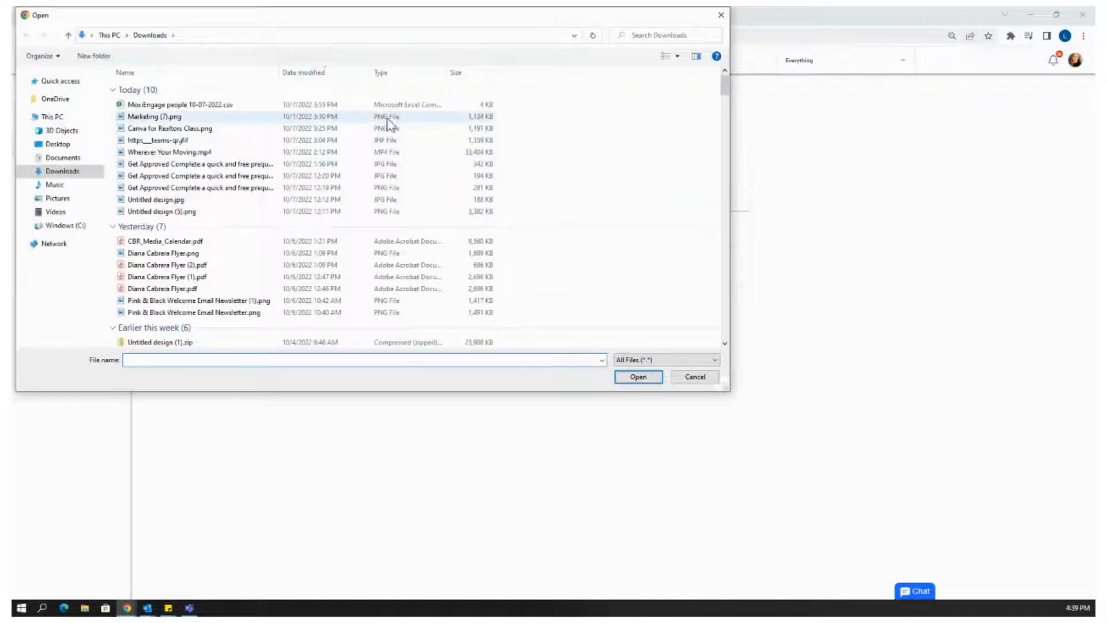
{"action": "left_click", "coordinate": [323, 105]}
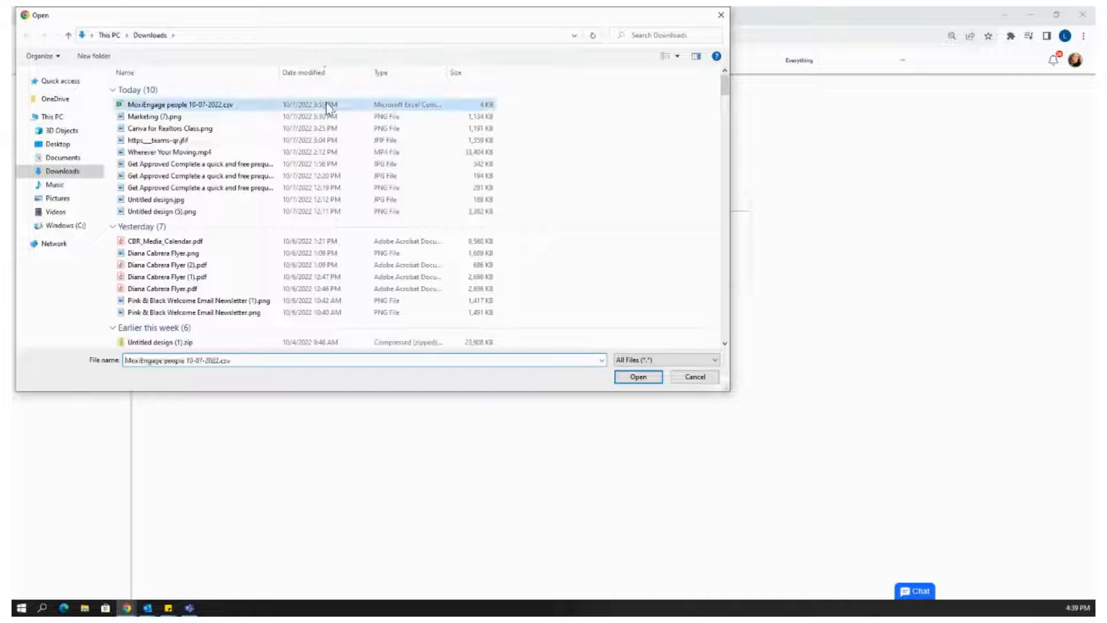
{"action": "left_click", "coordinate": [638, 377]}
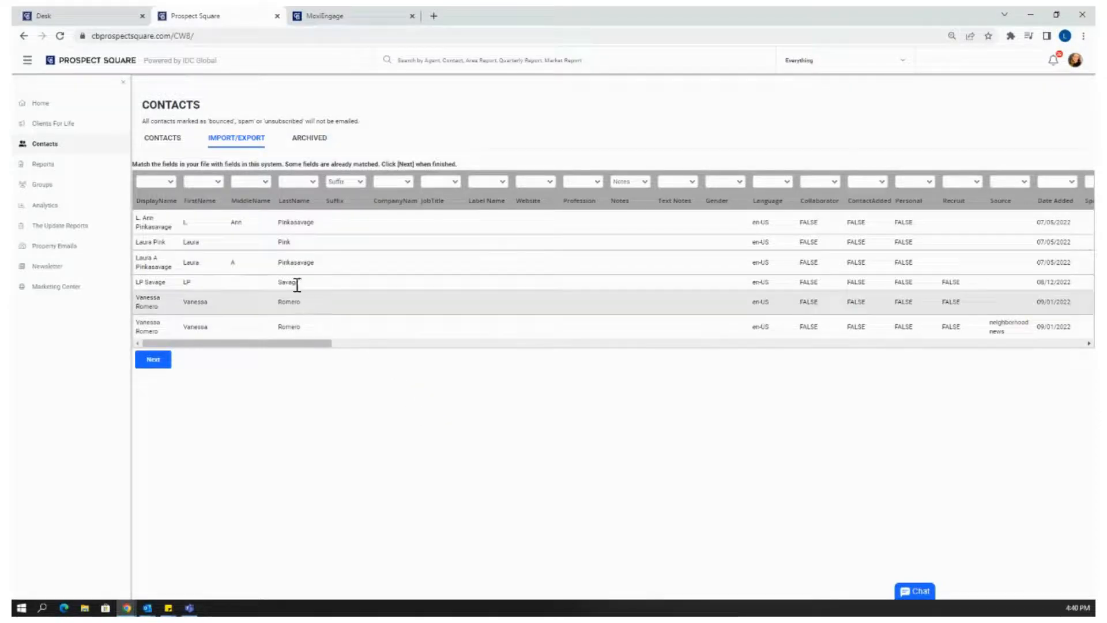
Map the FirstName, MiddleName and LastName columns to First Name, Middle Name and Last Name
{"action": "left_click", "coordinate": [219, 182]}
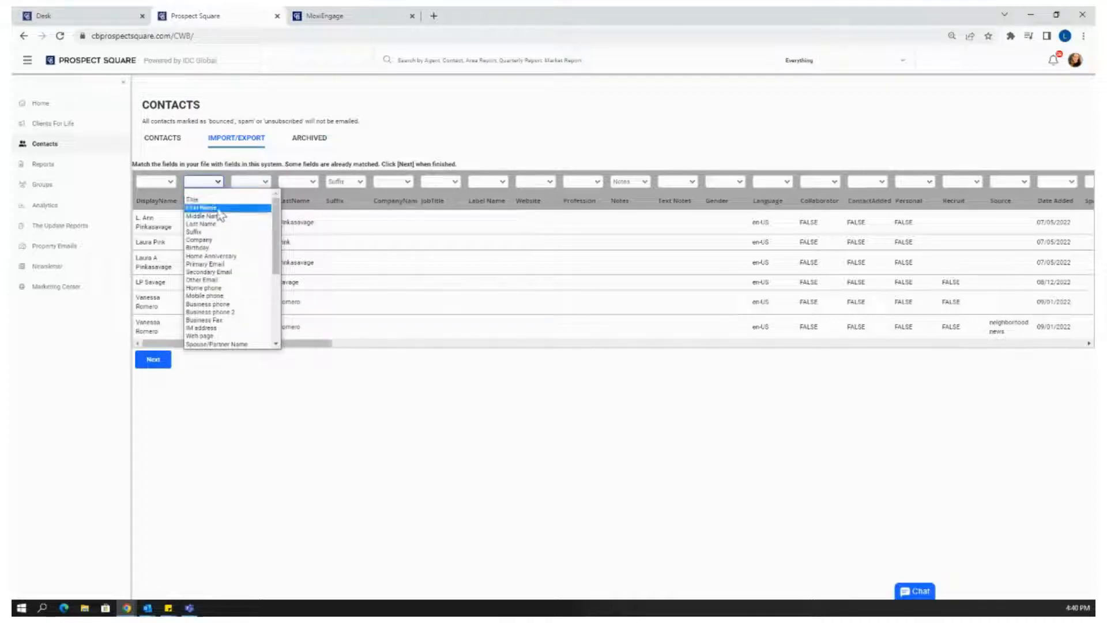
{"action": "left_click", "coordinate": [217, 207]}
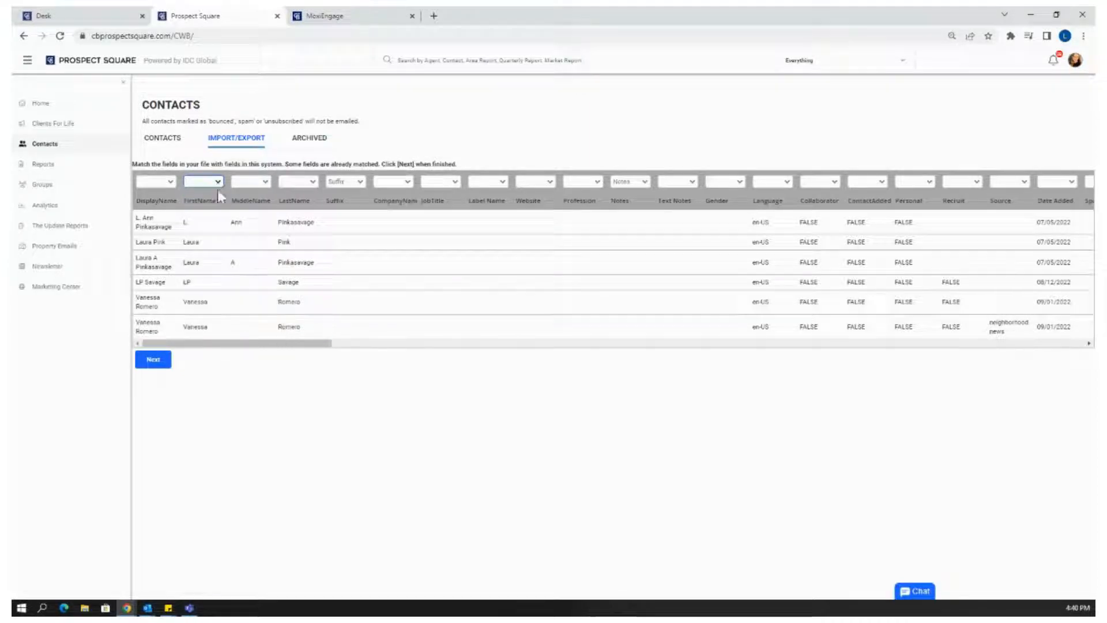
{"action": "left_click", "coordinate": [216, 185]}
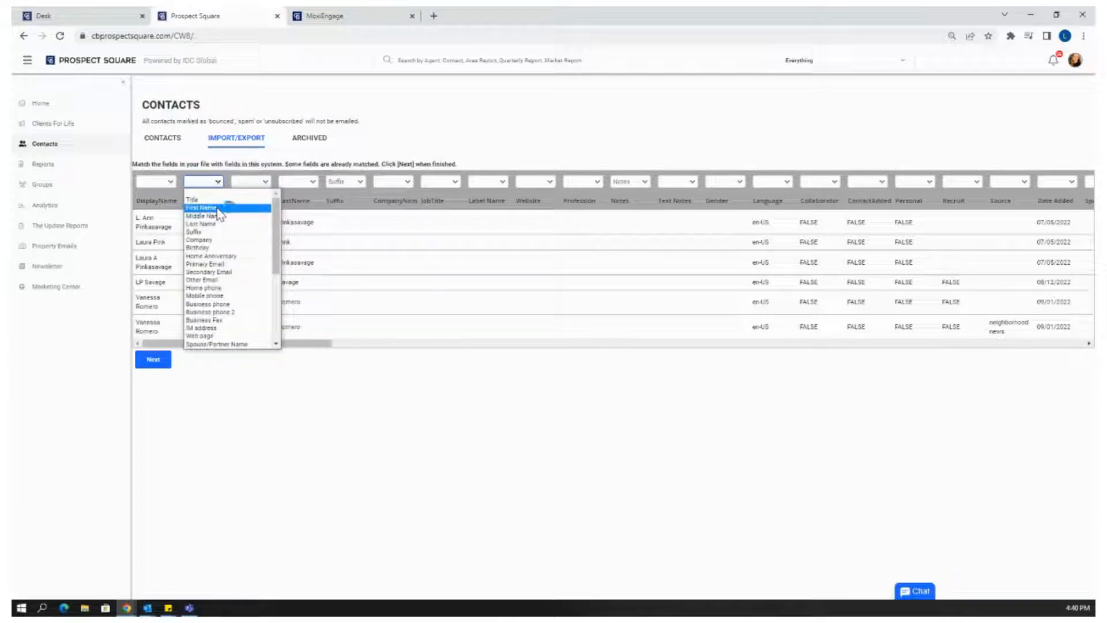
{"action": "left_click", "coordinate": [217, 208]}
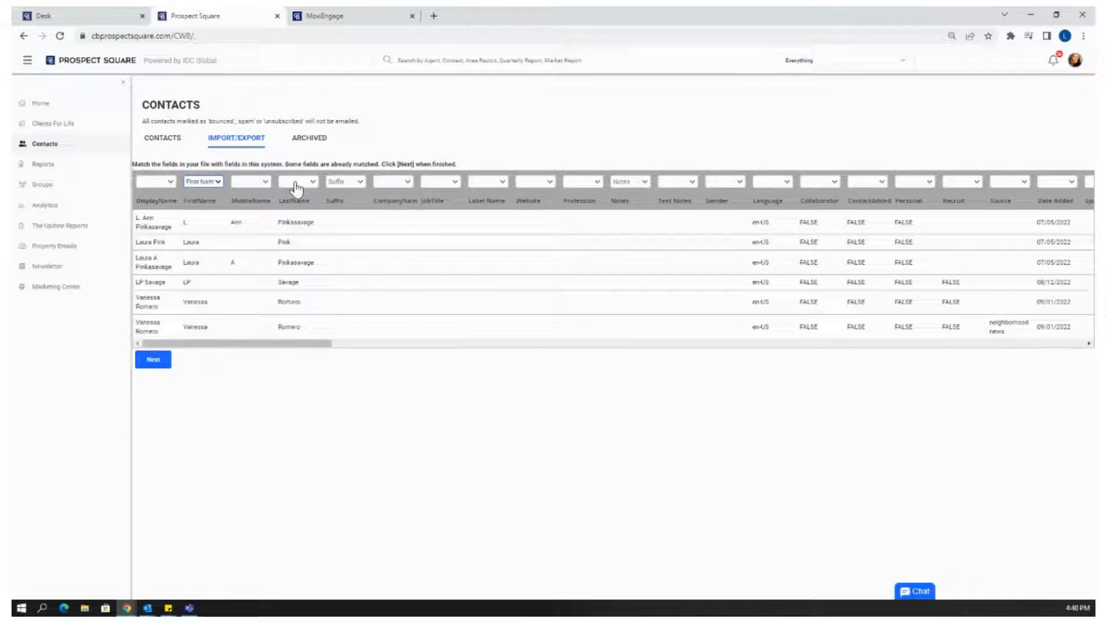
{"action": "left_click", "coordinate": [259, 182]}
{"action": "left_click", "coordinate": [254, 217]}
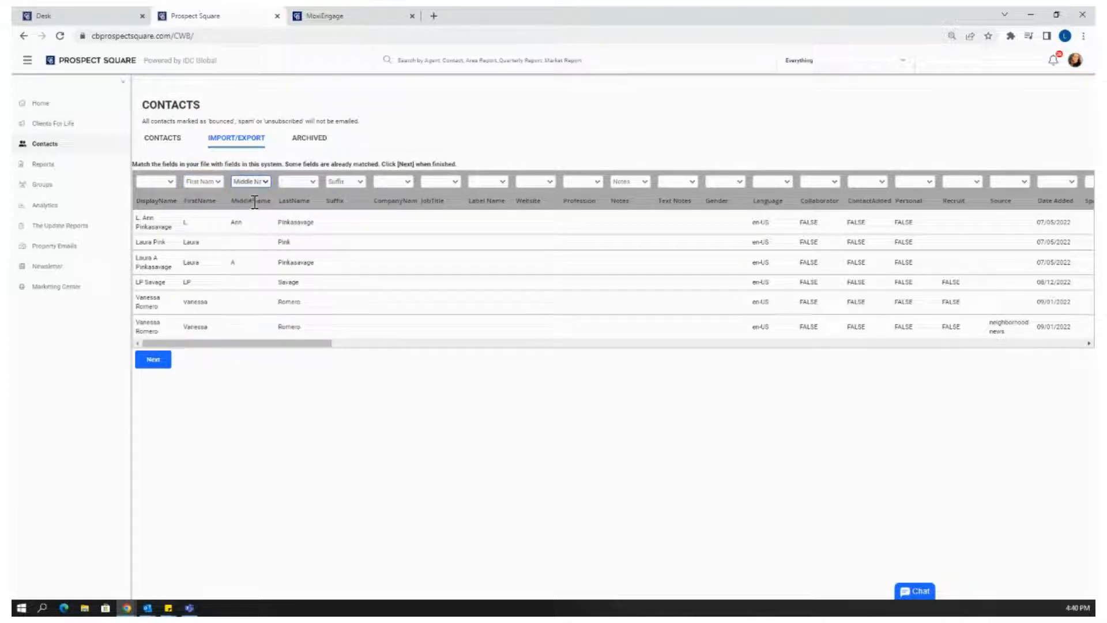
{"action": "left_click", "coordinate": [305, 184]}
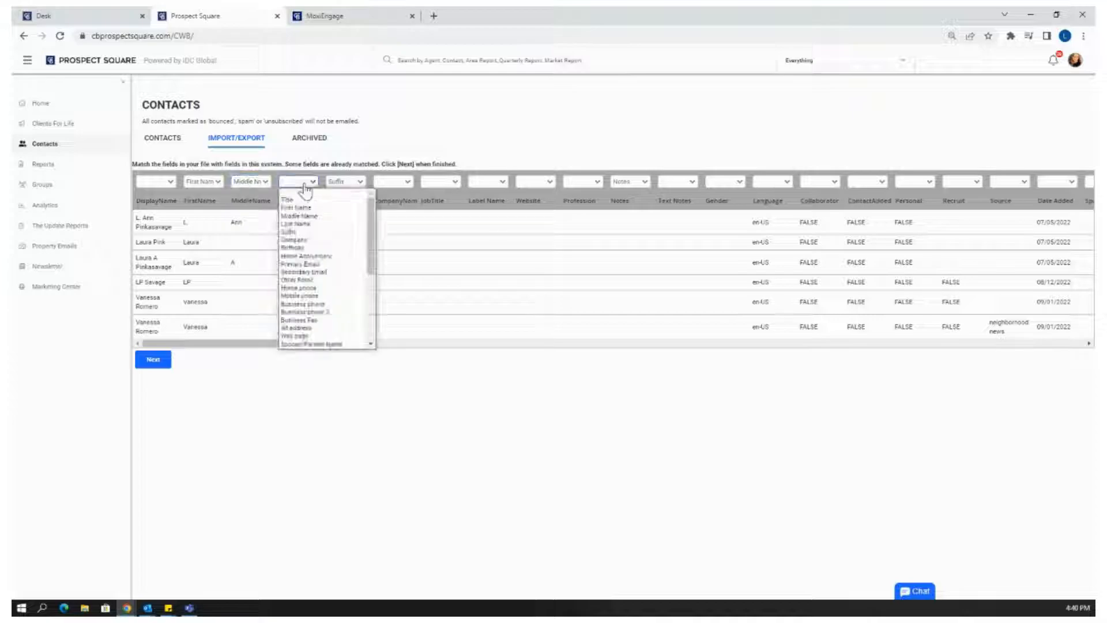
{"action": "left_click", "coordinate": [303, 222]}
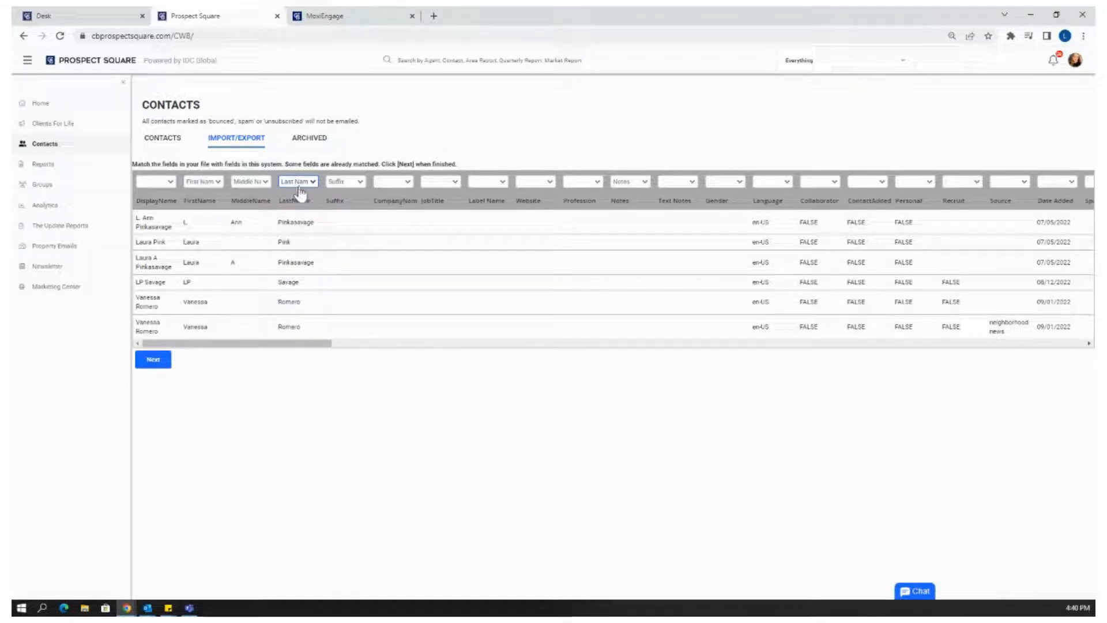
Map the primary email column to Primary Email and the mobile column to Mobile phone
{"action": "left_click_drag", "start_coordinate": [311, 344], "coordinate": [653, 327]}
{"action": "left_click", "coordinate": [555, 183]}
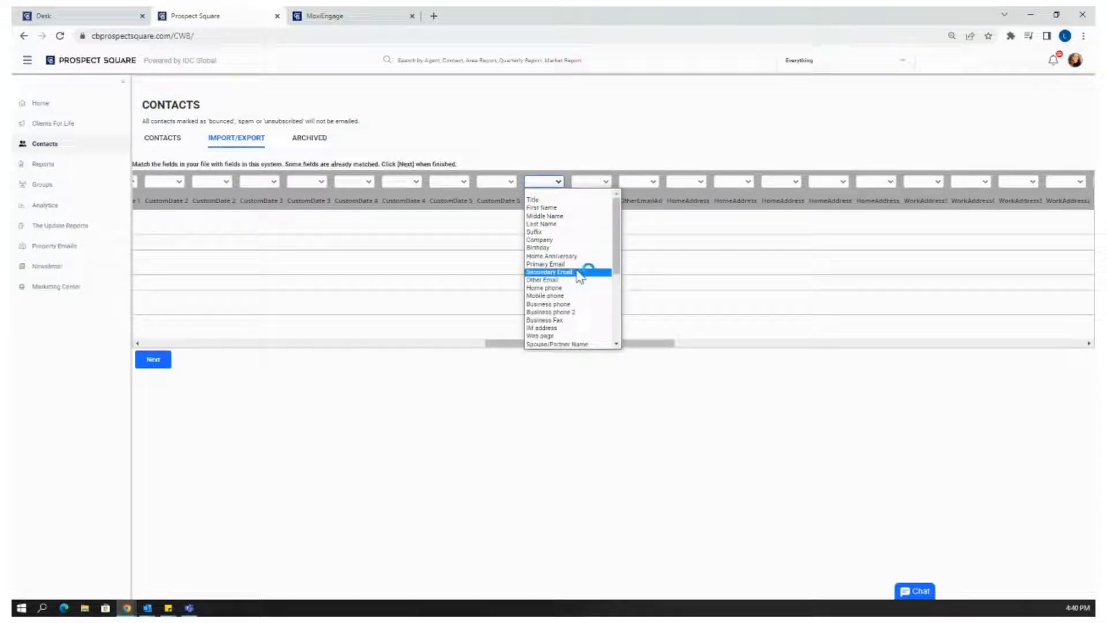
{"action": "left_click", "coordinate": [585, 264]}
{"action": "left_click_drag", "start_coordinate": [585, 348], "coordinate": [801, 375]}
{"action": "left_click", "coordinate": [571, 182]}
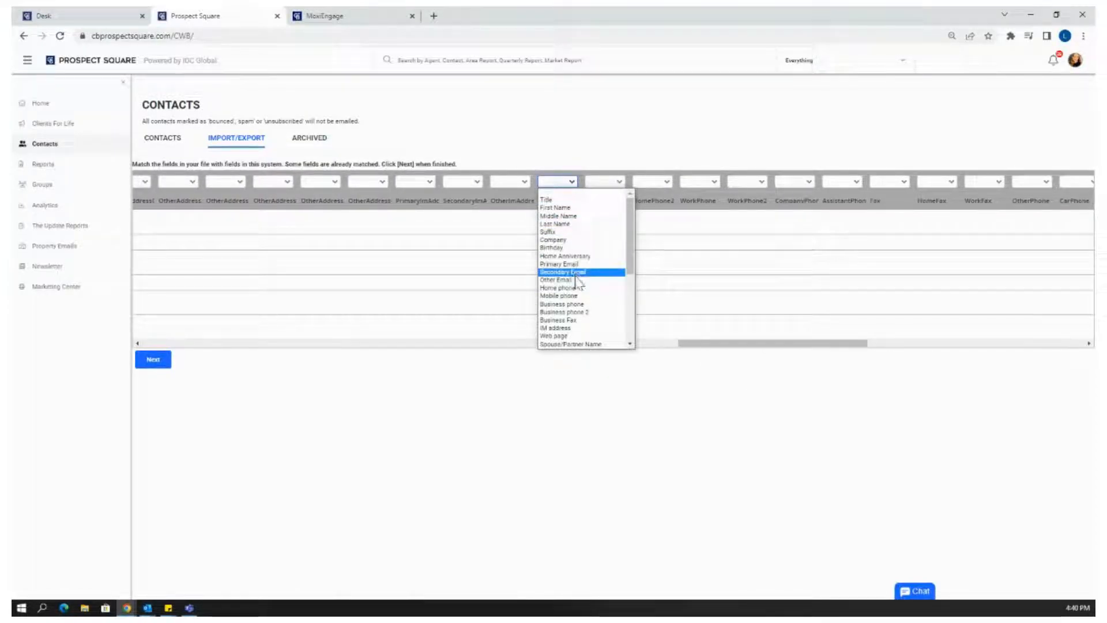
{"action": "left_click", "coordinate": [571, 296]}
{"action": "left_click_drag", "start_coordinate": [297, 342], "coordinate": [355, 359]}
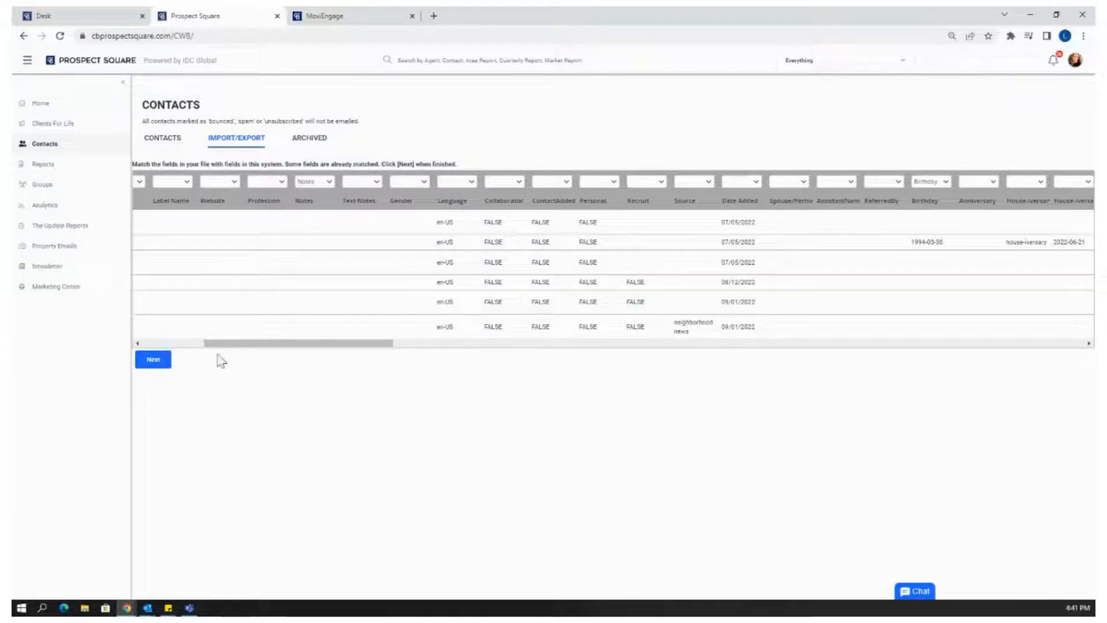
Finish field matching and acknowledge the notice that existing emails won't be imported
{"action": "left_click", "coordinate": [154, 360]}
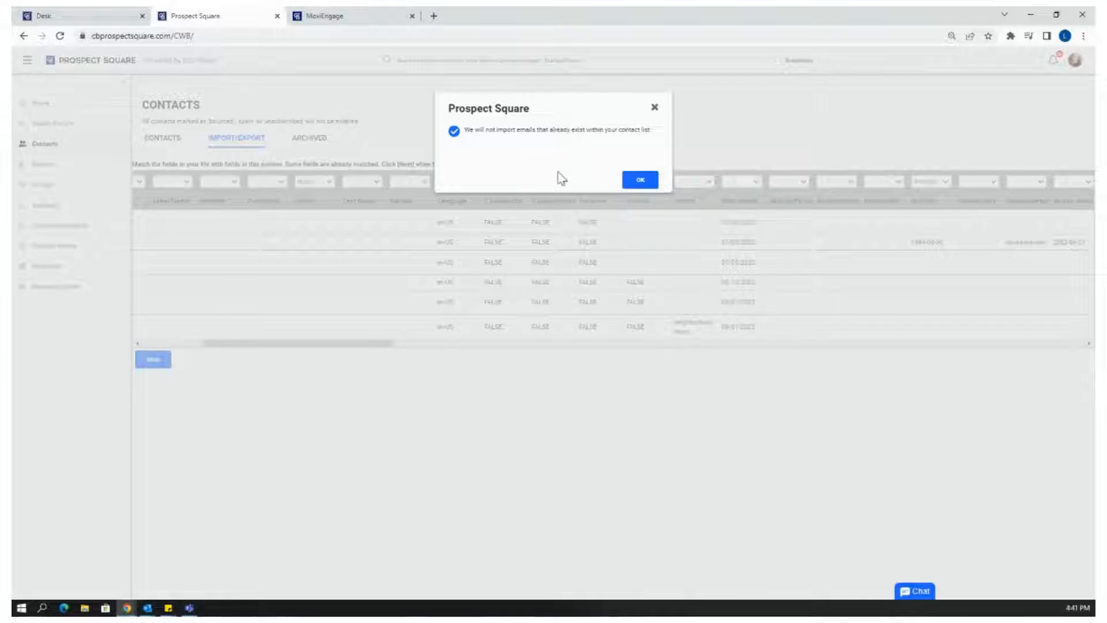
{"action": "left_click", "coordinate": [640, 181]}
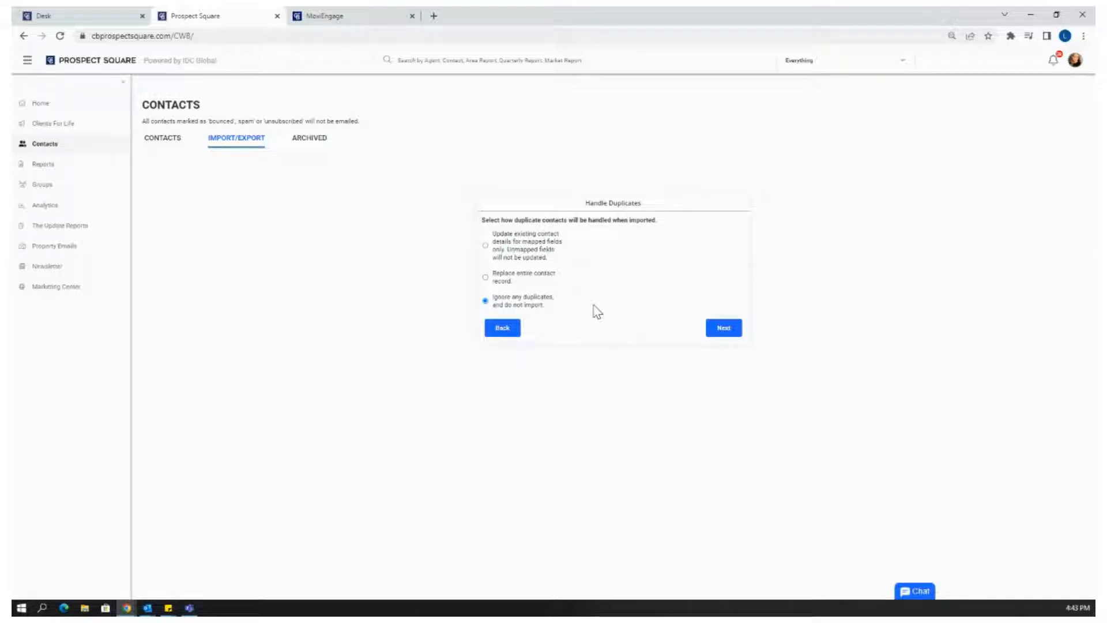
Keep ignoring duplicates and send the imported contacts to the existing Moxi Contacts group
{"action": "left_click", "coordinate": [721, 329]}
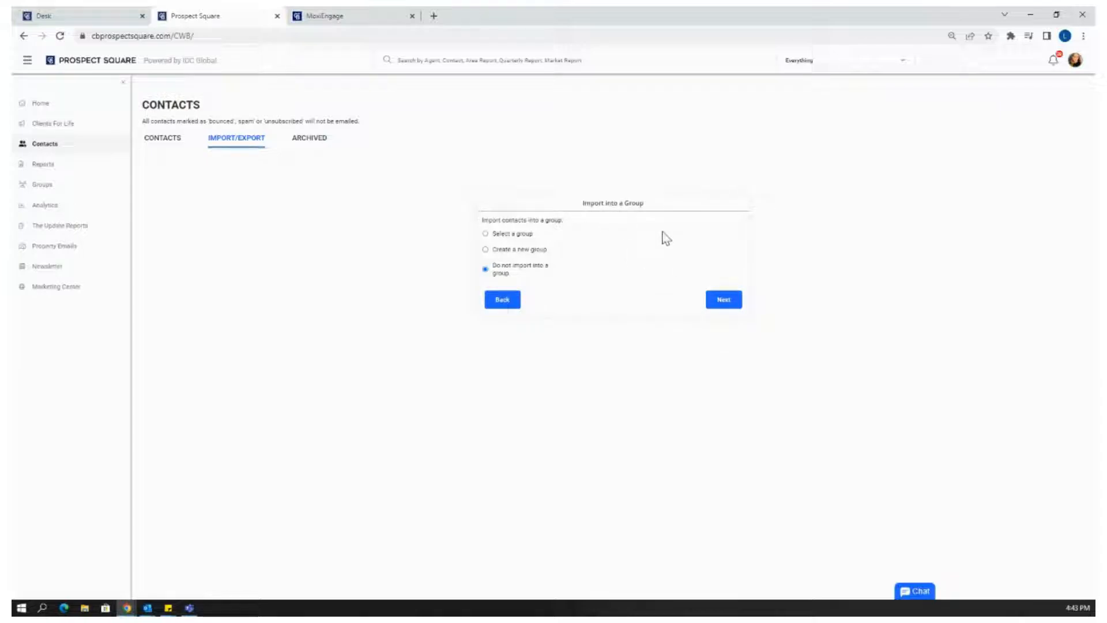
{"action": "left_click", "coordinate": [526, 244]}
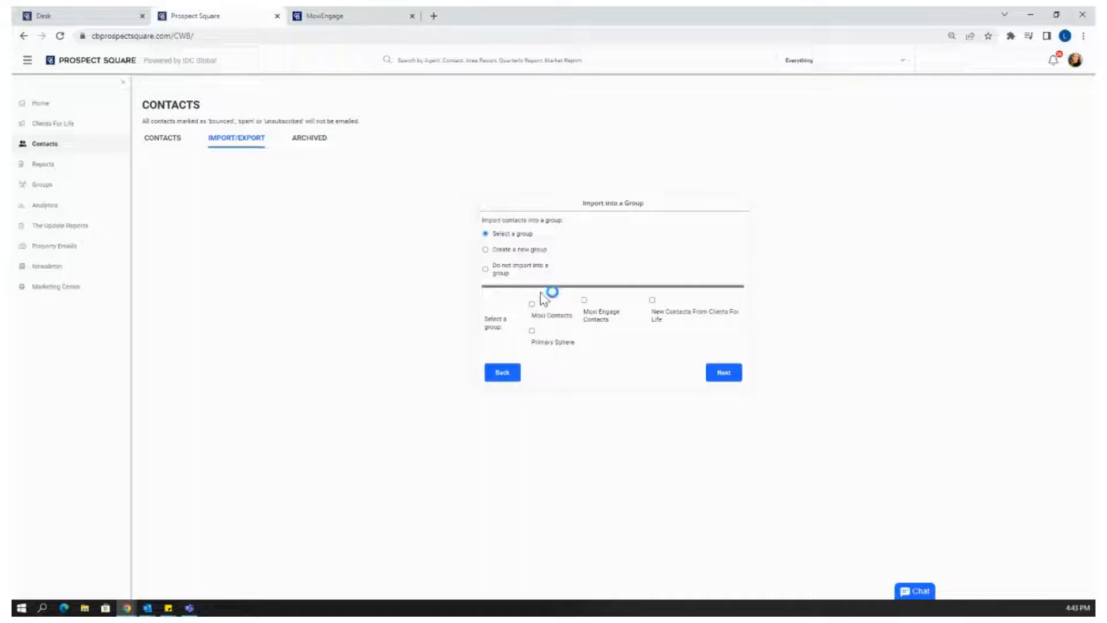
{"action": "left_click", "coordinate": [535, 310]}
{"action": "left_click", "coordinate": [723, 373]}
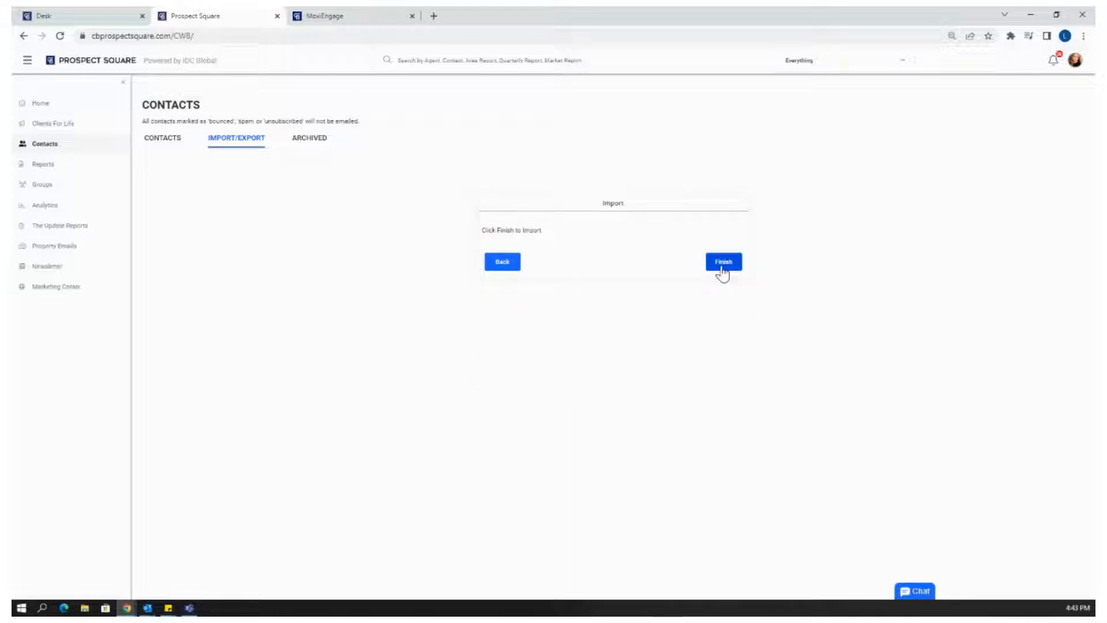
Run the import and dismiss the results showing 5 of 6 contacts imported
{"action": "left_click", "coordinate": [720, 269]}
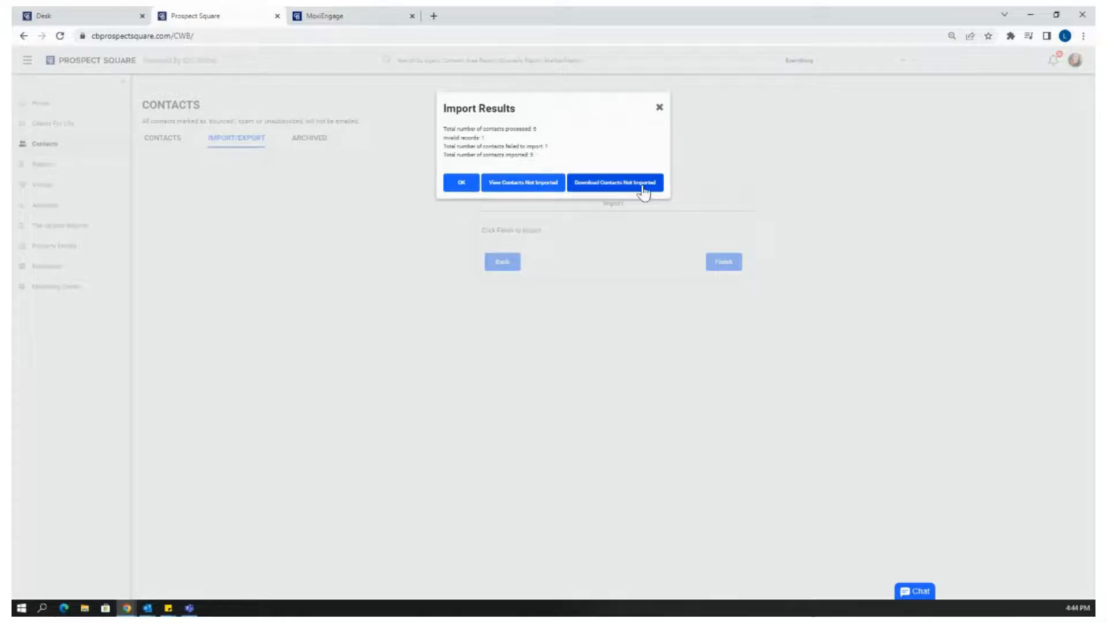
{"action": "left_click", "coordinate": [659, 108]}
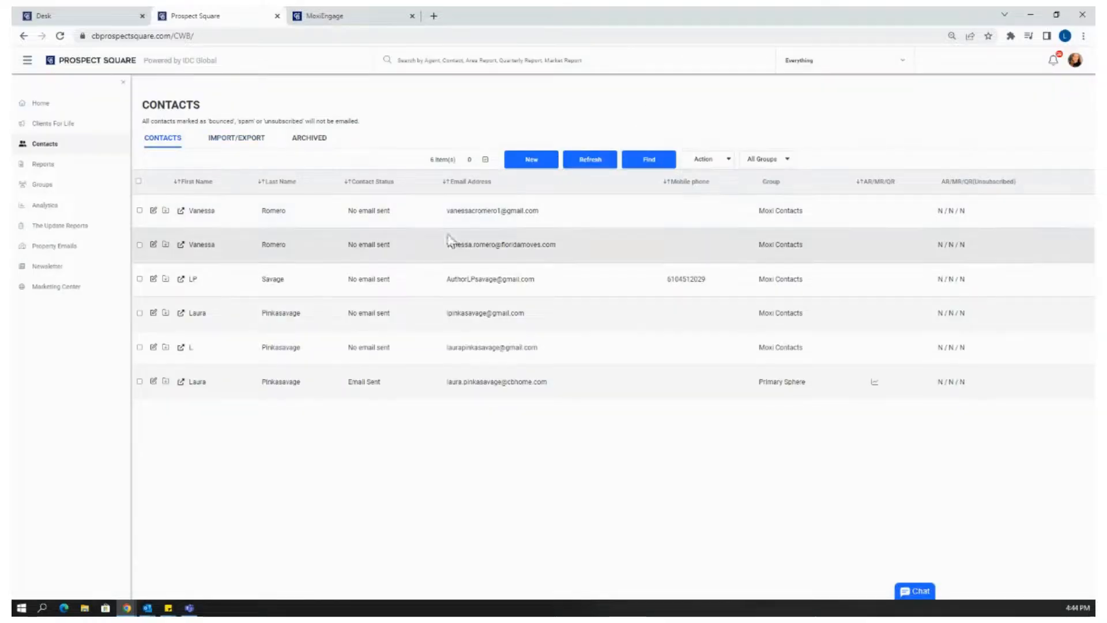